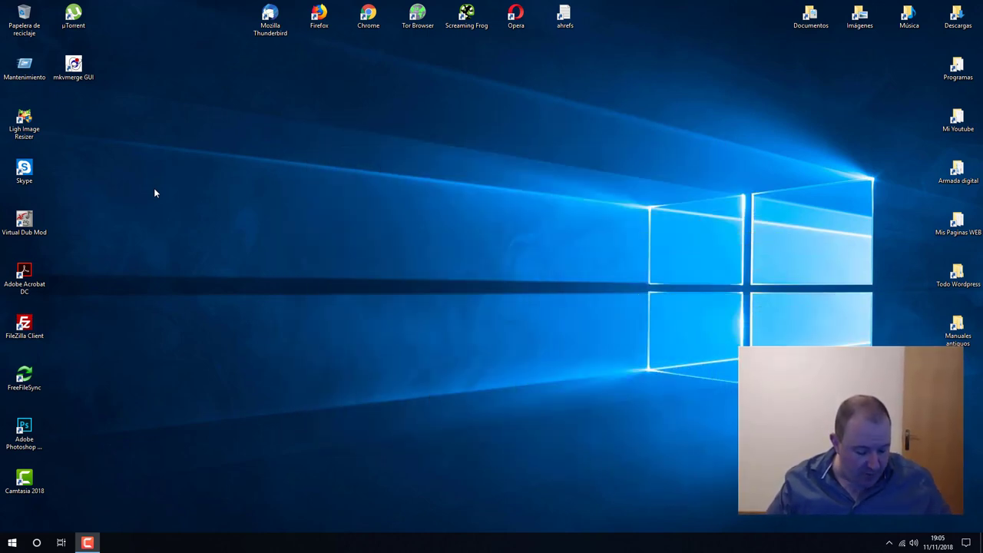
# Open a File Explorer window, restore it from full screen, and reposition and widen it on the desktop
pyautogui.press('super+e')
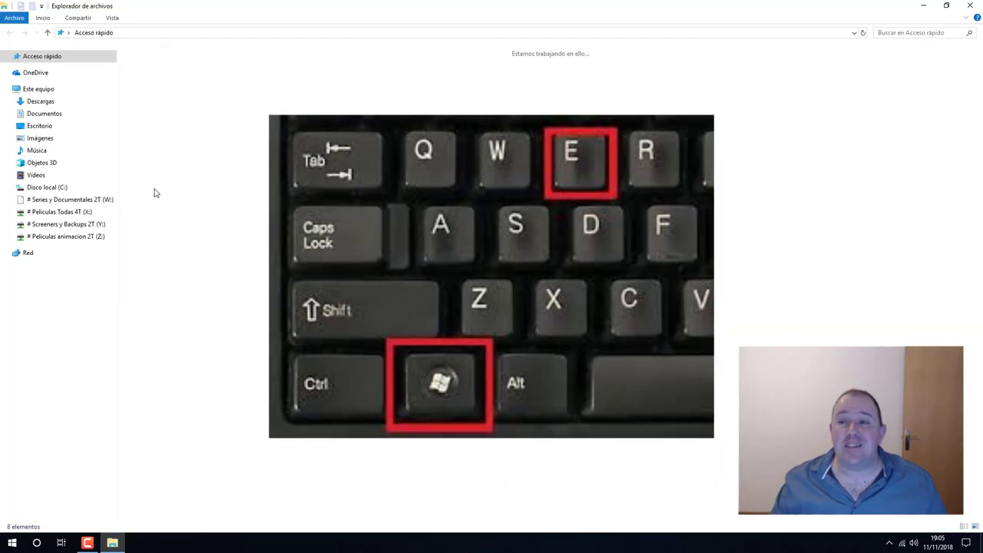
pyautogui.doubleClick(885, 8)
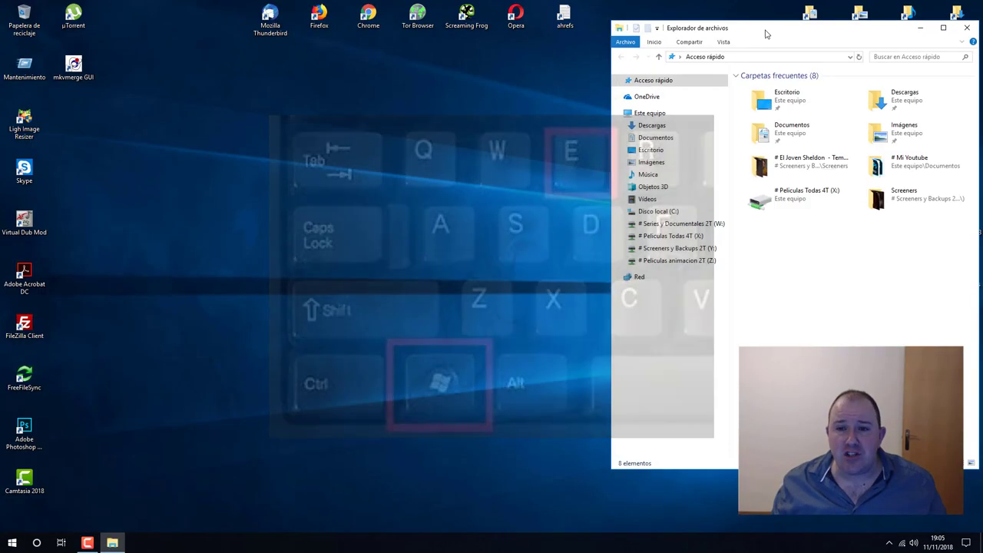
pyautogui.moveTo(765, 34); pyautogui.dragTo(345, 47)
pyautogui.moveTo(556, 135); pyautogui.dragTo(875, 138)
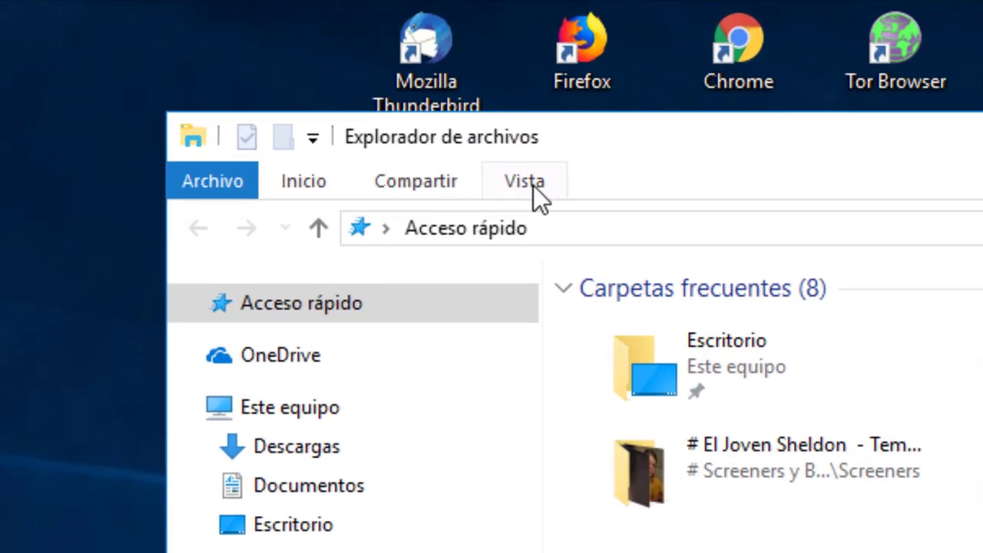
# Switch the display of hidden items (Elementos ocultos) off and back on
pyautogui.click(530, 184)
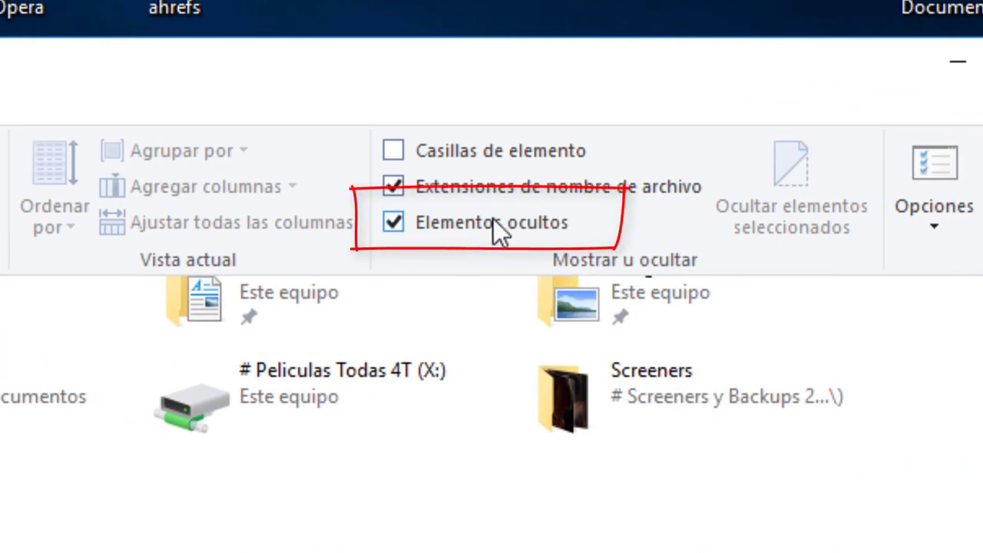
pyautogui.click(475, 221)
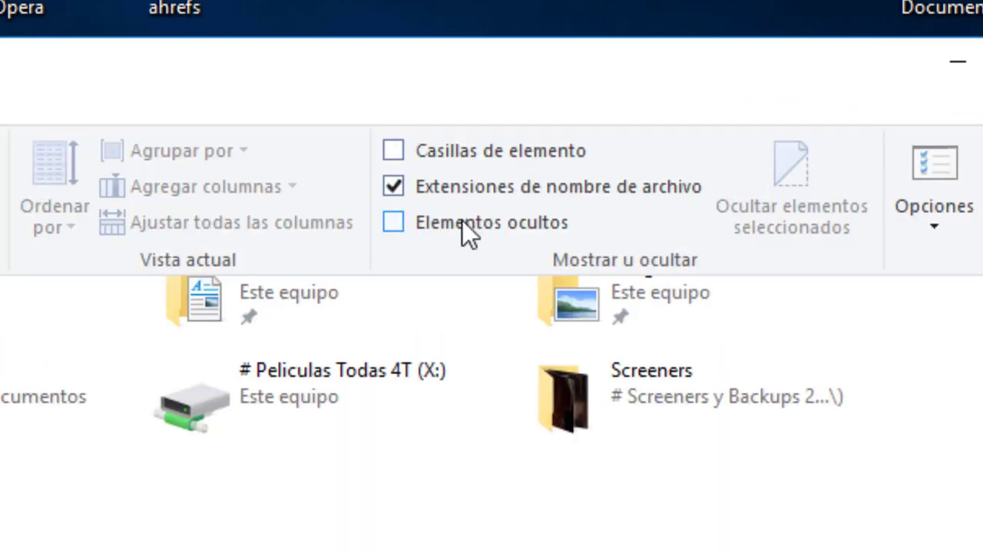
pyautogui.click(466, 220)
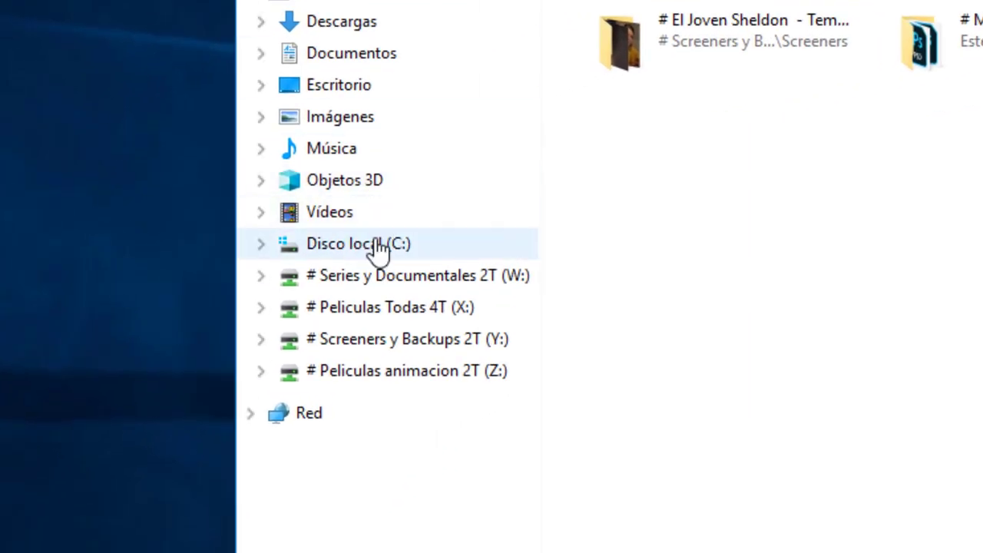
# Open the personal user profile folder inside Usuarios on Disco local (C:)
pyautogui.click(377, 245)
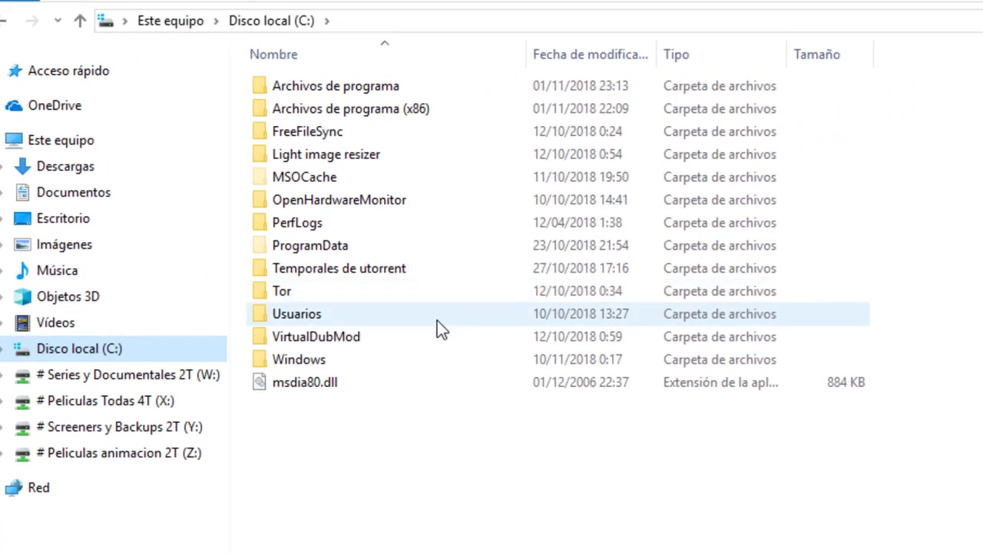
pyautogui.doubleClick(311, 317)
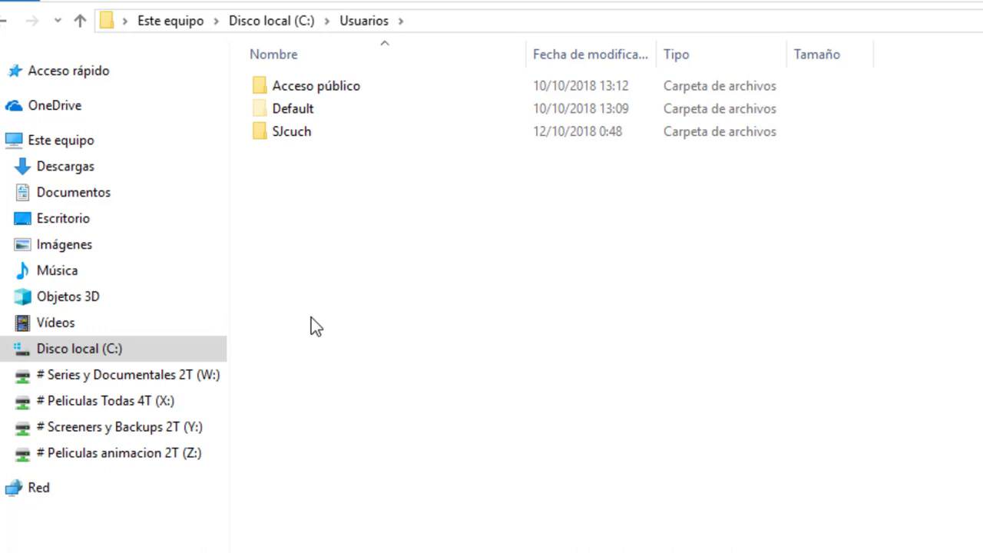
pyautogui.click(305, 138)
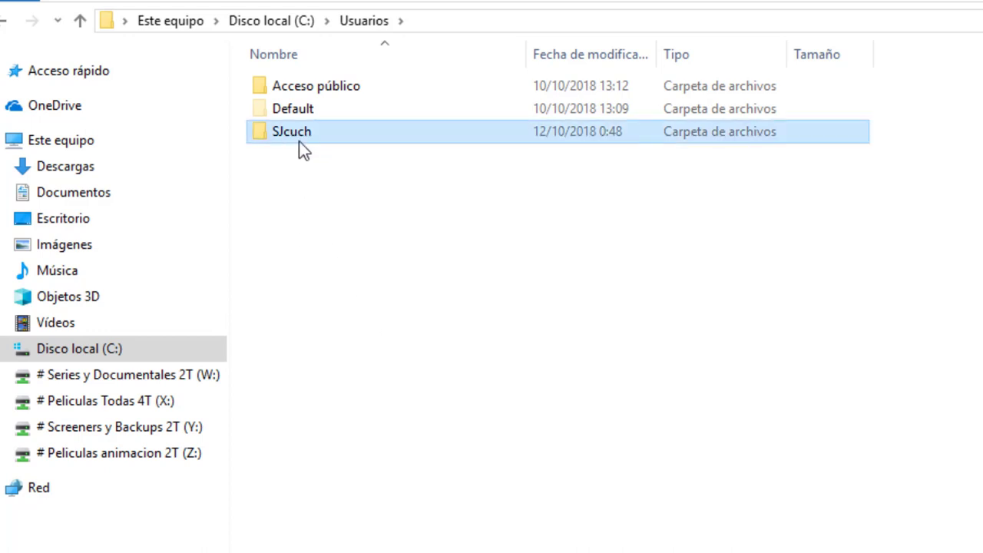
pyautogui.doubleClick(298, 137)
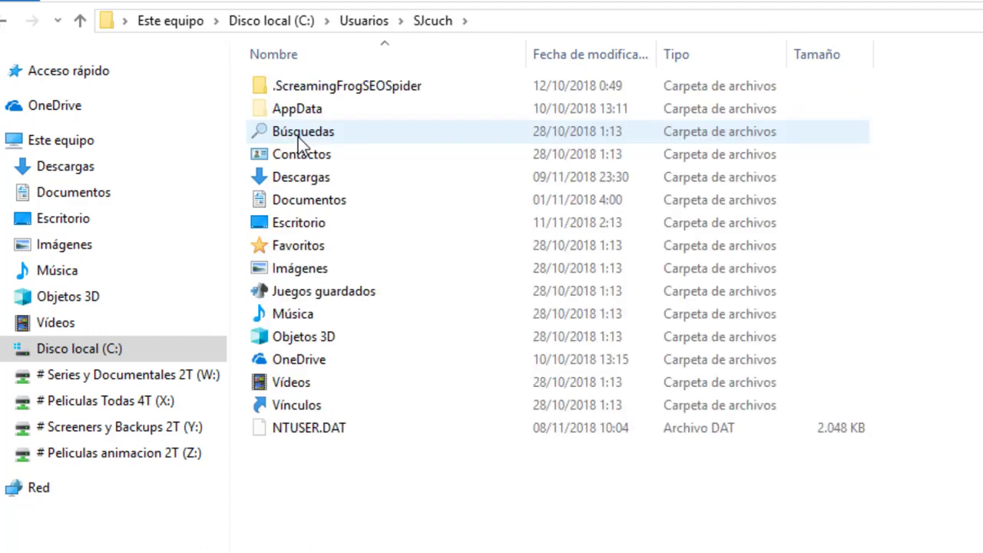
# Open the hidden AppData folder and go into its Roaming subfolder
pyautogui.click(423, 114)
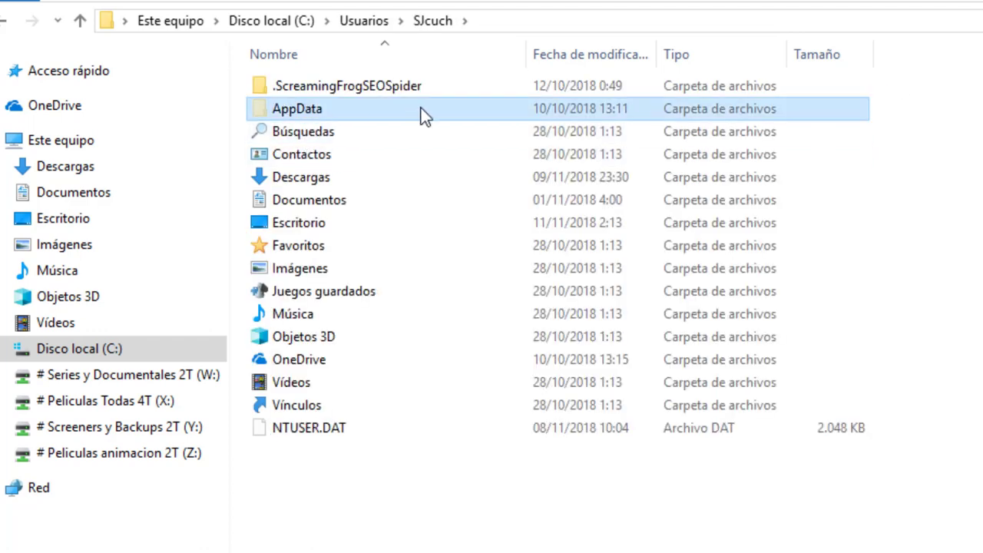
pyautogui.click(344, 134)
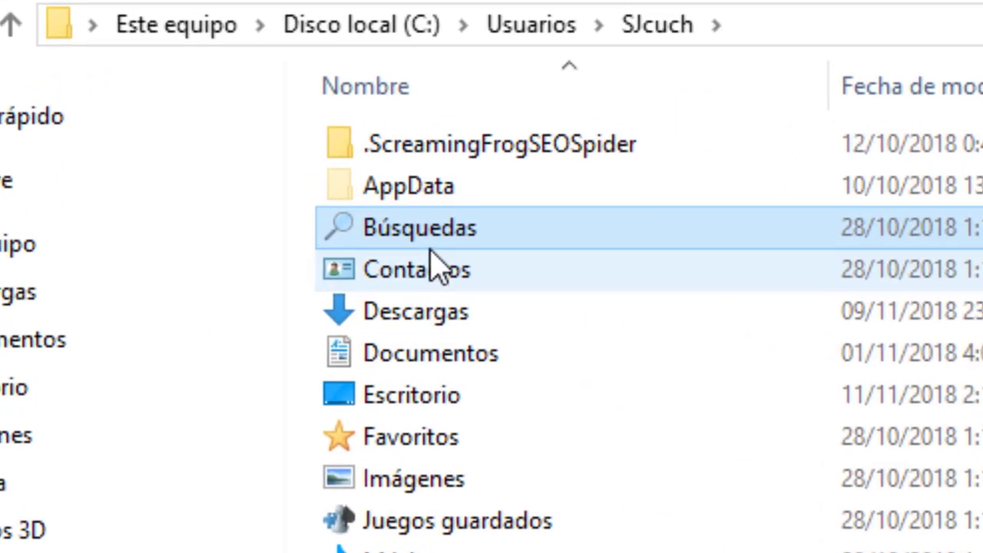
pyautogui.click(464, 219)
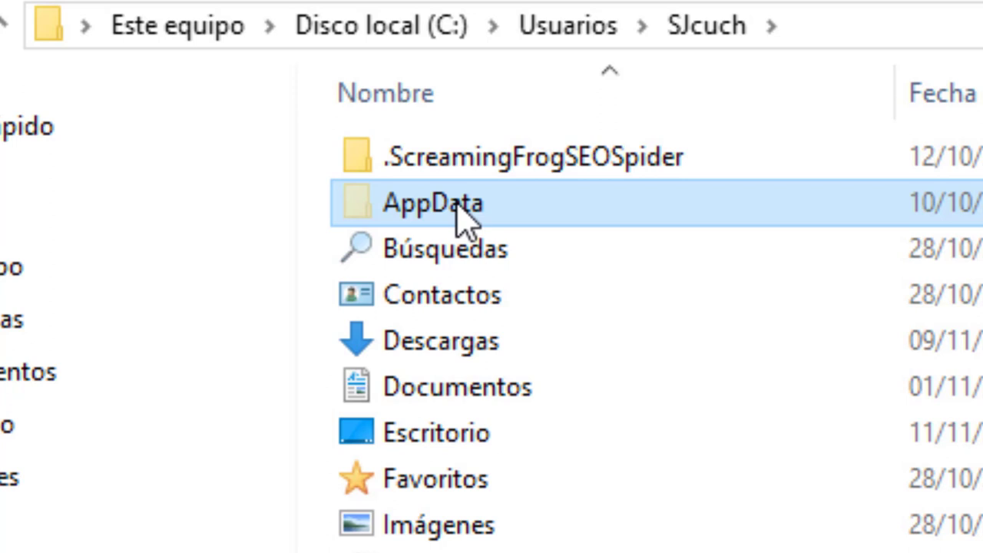
pyautogui.click(460, 258)
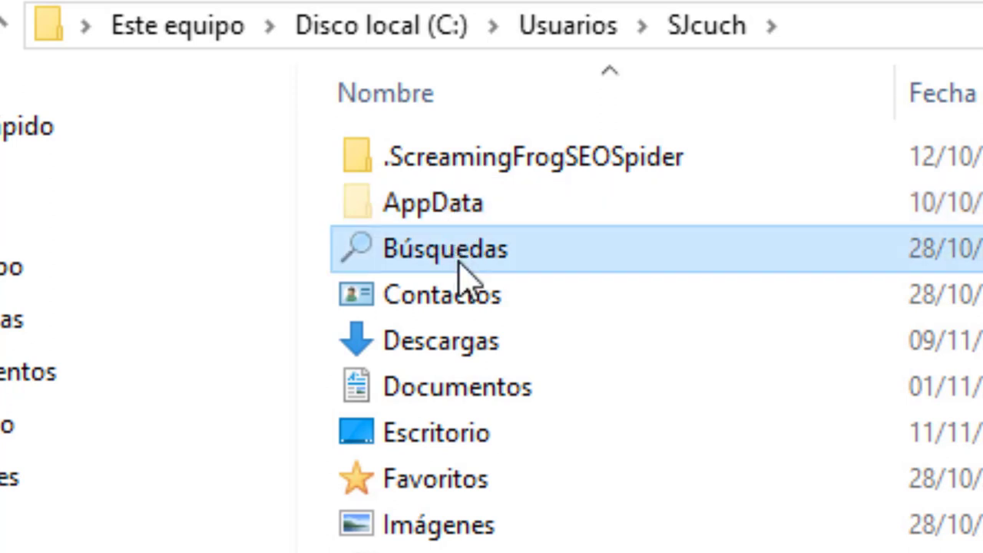
pyautogui.click(460, 204)
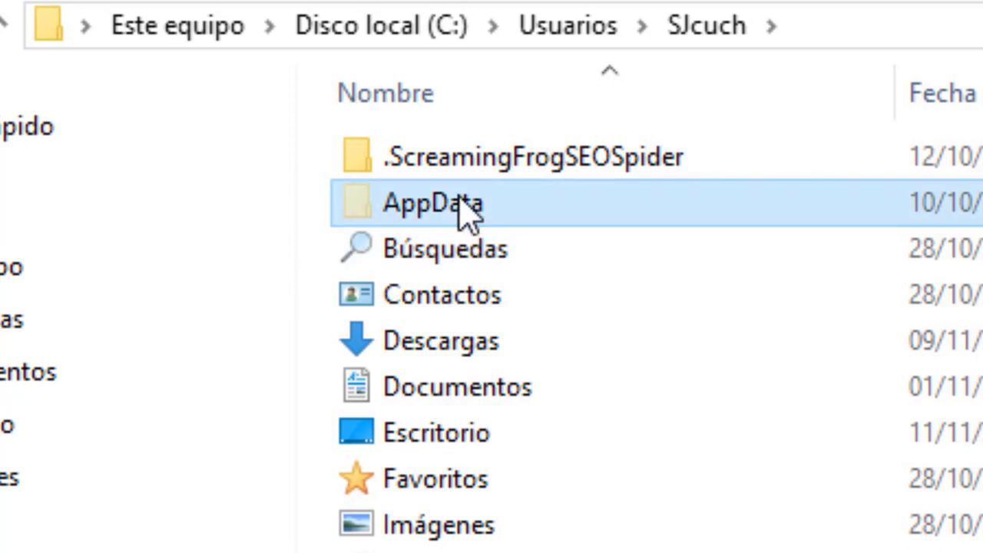
pyautogui.doubleClick(462, 204)
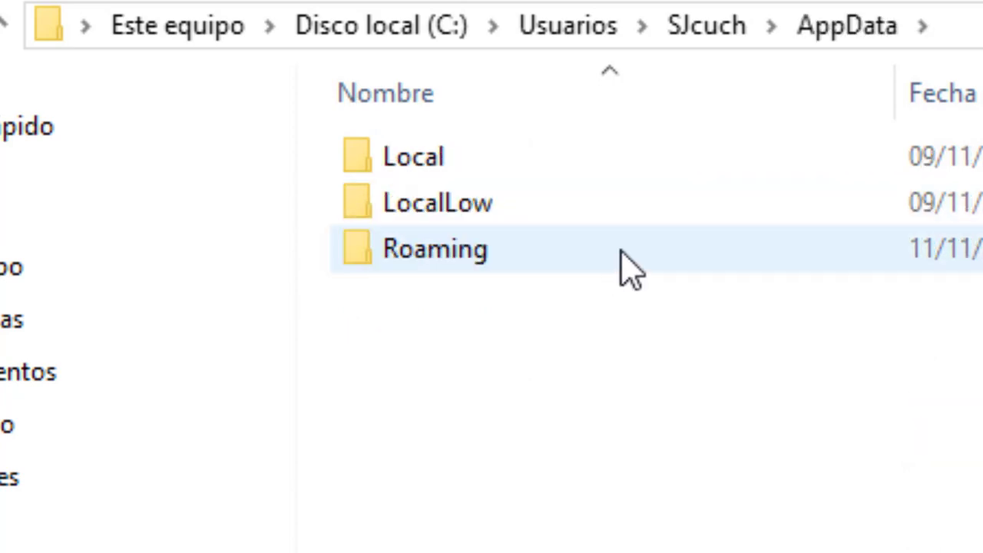
pyautogui.doubleClick(468, 257)
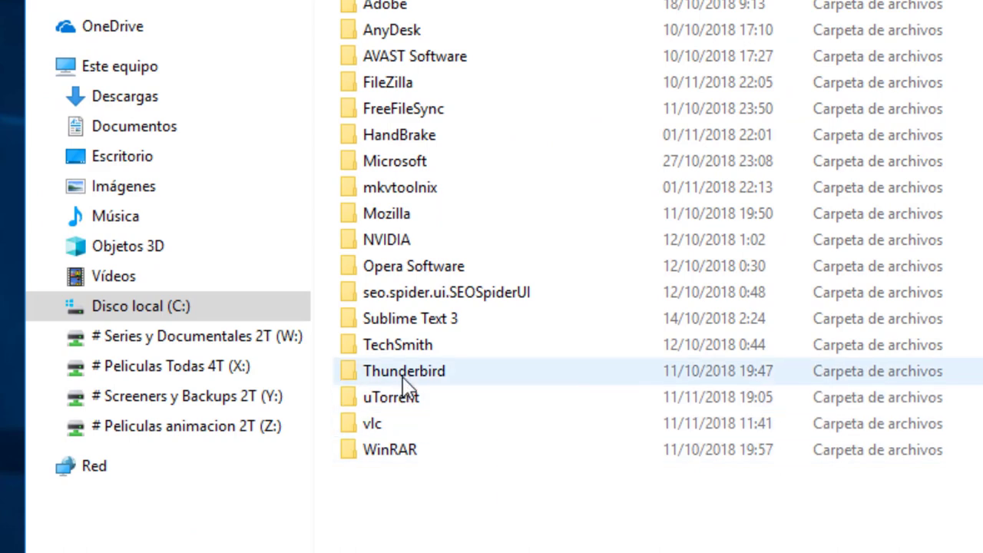
# Open the Profiles folder inside Thunderbird and select the 184fyv3d.default profile folder
pyautogui.click(404, 376)
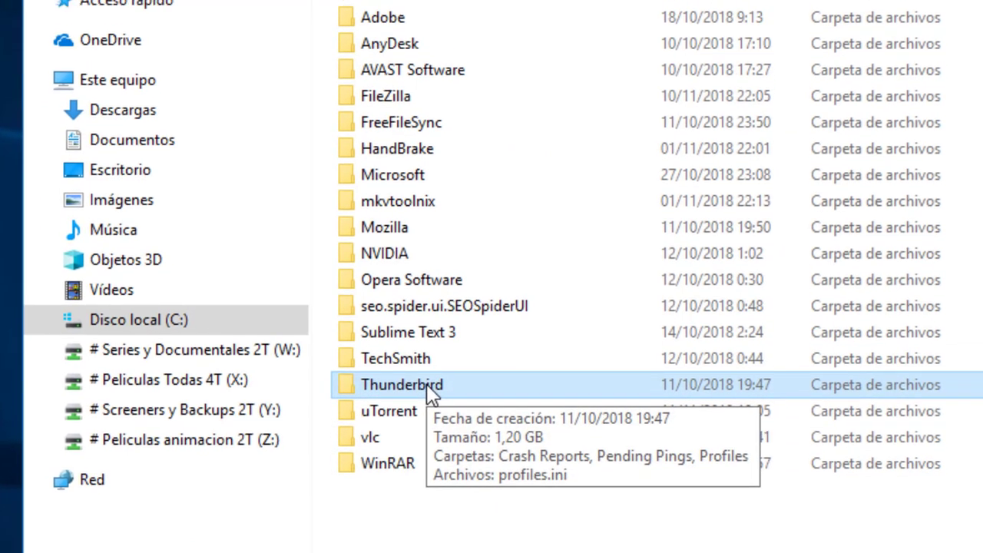
pyautogui.doubleClick(427, 386)
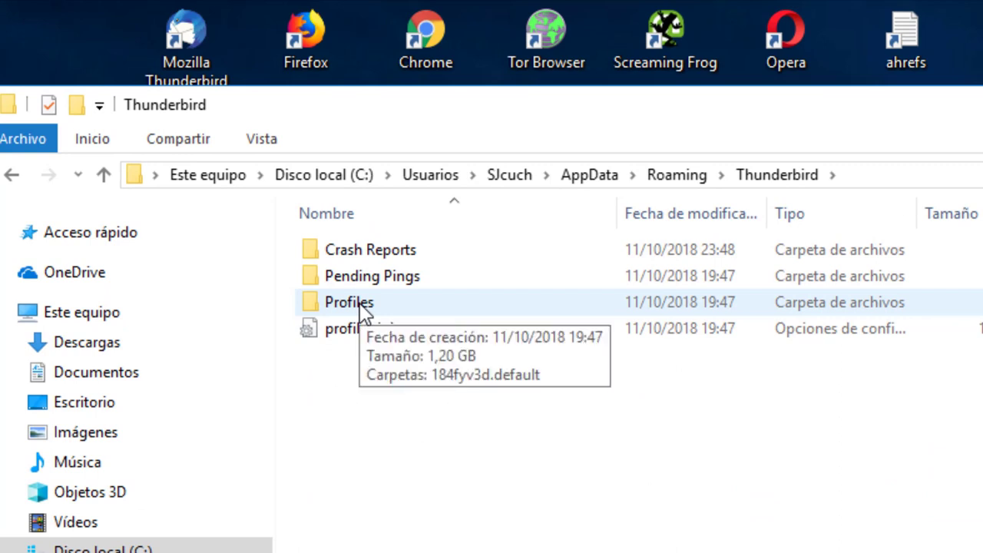
pyautogui.doubleClick(359, 303)
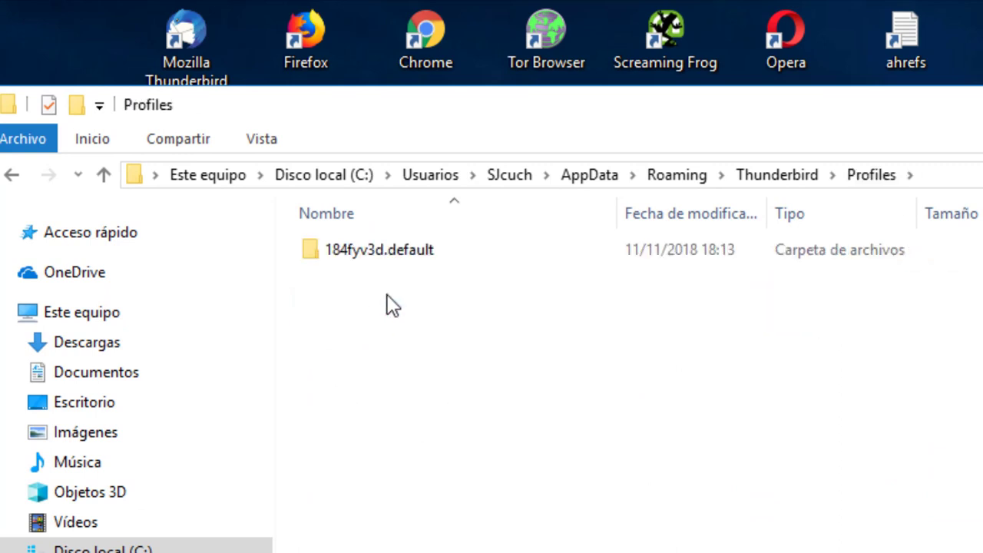
pyautogui.click(388, 254)
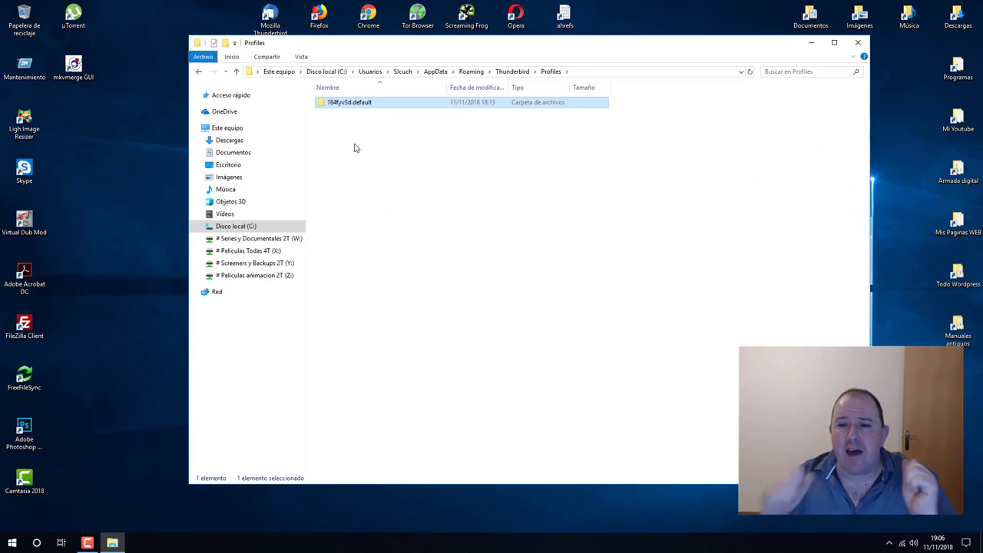
# Narrow the Profiles window and arrange a second File Explorer window beside it
pyautogui.moveTo(870, 167); pyautogui.dragTo(568, 160)
pyautogui.moveTo(450, 46); pyautogui.dragTo(707, 60)
pyautogui.press('super+e')
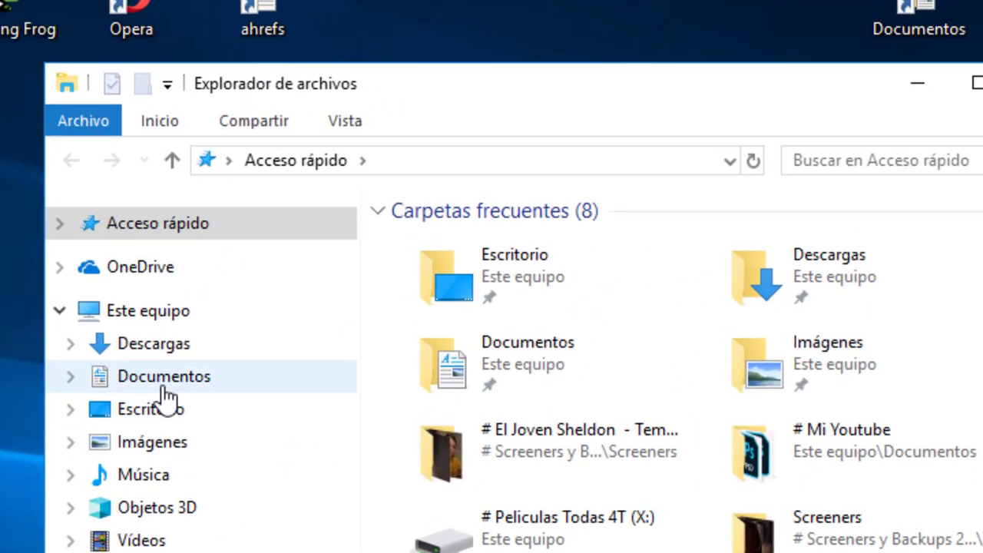
# Create a folder named "Correo electronico" inside Documentos > # Personales mios and open it
pyautogui.click(521, 163)
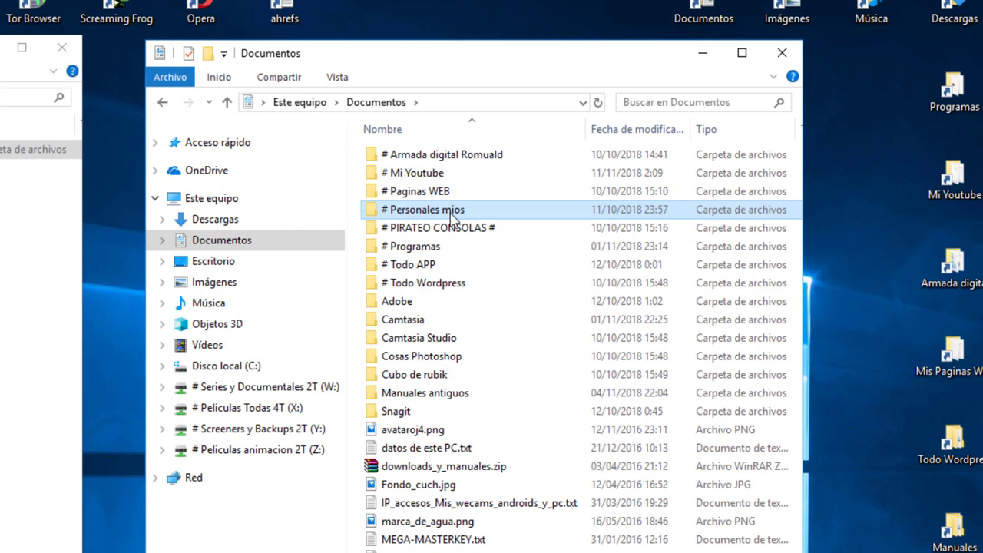
pyautogui.doubleClick(524, 338)
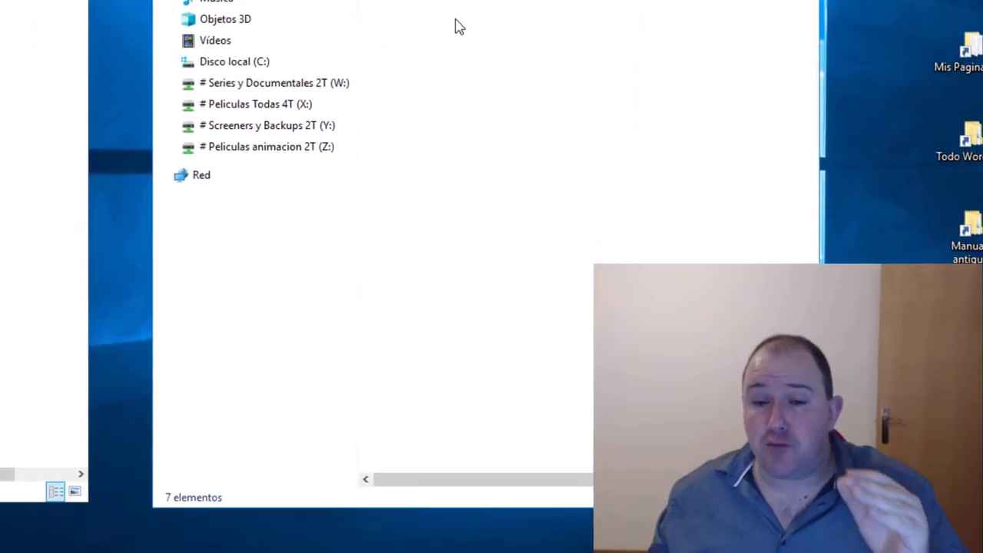
pyautogui.rightClick(429, 10)
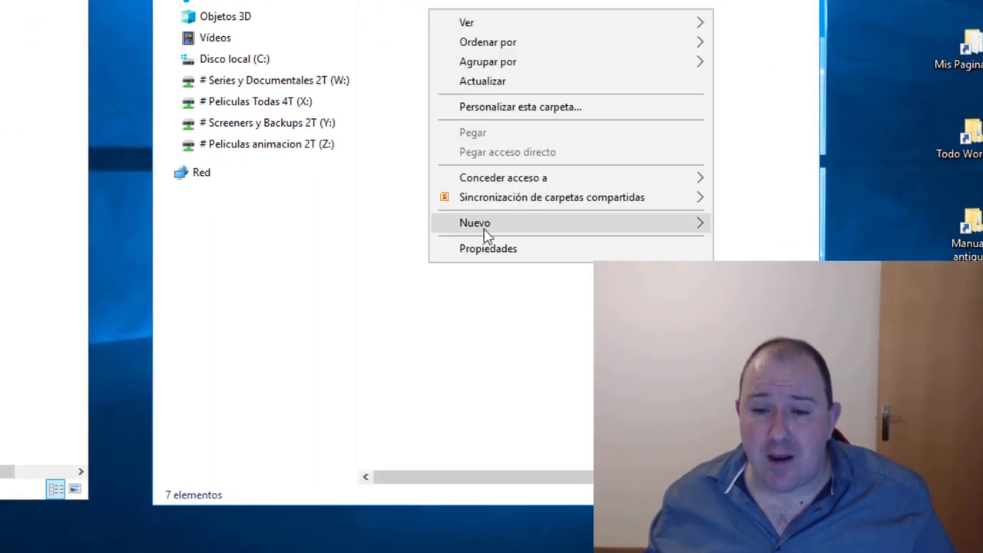
pyautogui.moveTo(507, 232)
pyautogui.click(757, 224)
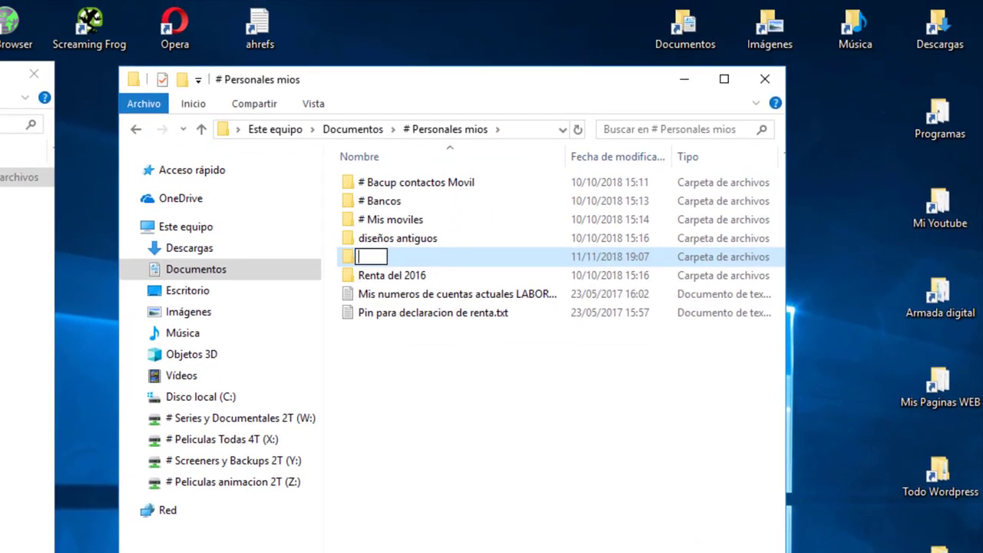
pyautogui.write('Correo ')
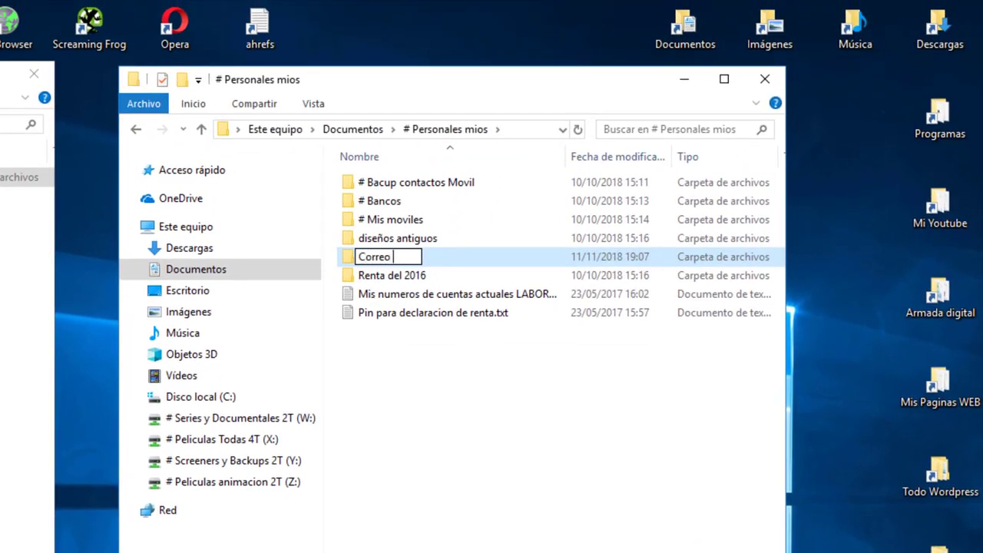
pyautogui.write('electronicop')
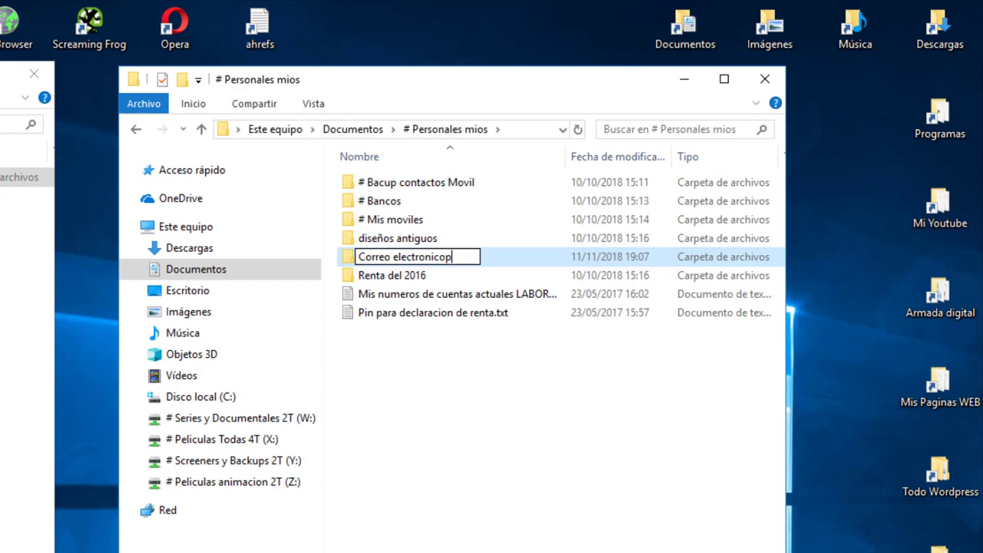
pyautogui.press('BackSpace')
pyautogui.press('Return')
pyautogui.doubleClick(415, 247)
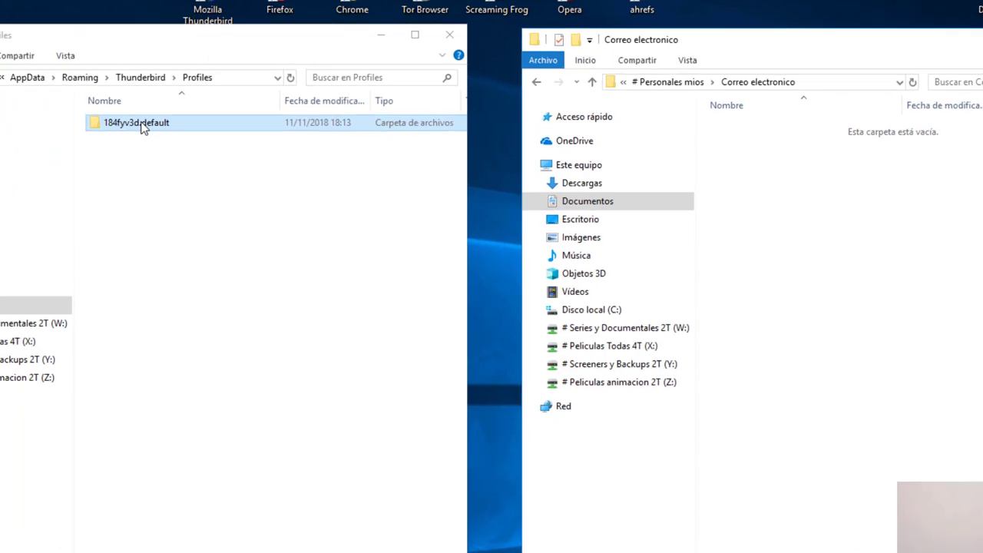
# Copy the 184fyv3d.default profile folder from Profiles into the Correo electronico folder
pyautogui.rightClick(141, 125)
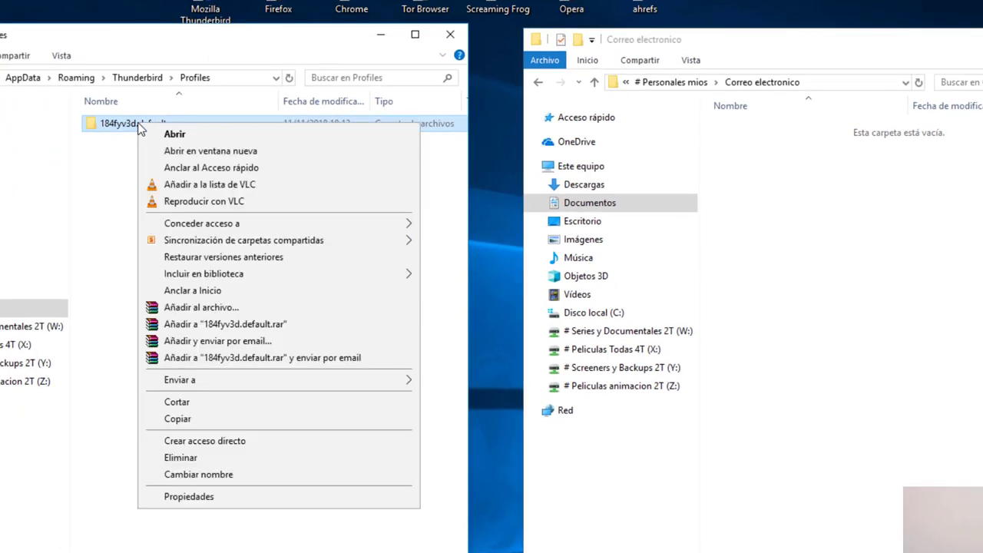
pyautogui.click(195, 420)
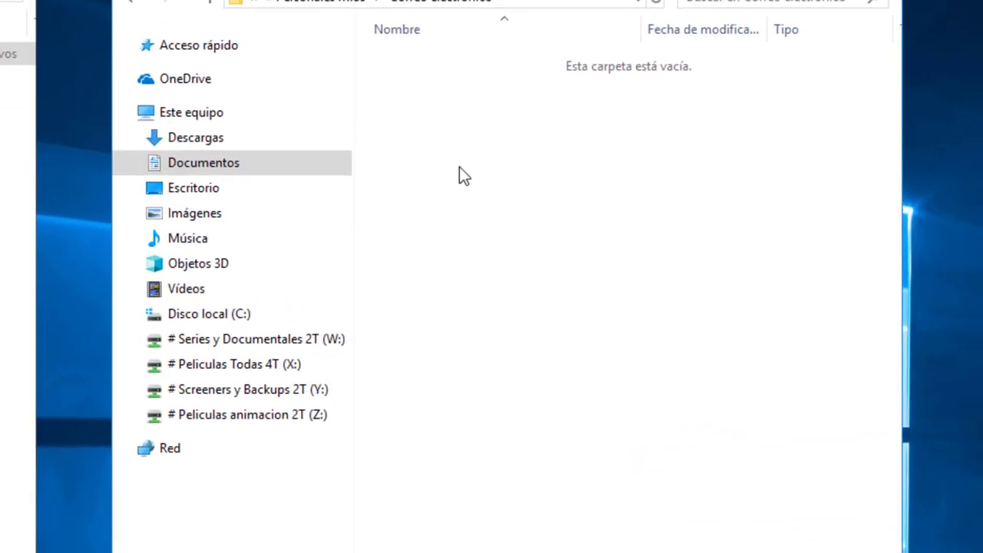
pyautogui.rightClick(471, 159)
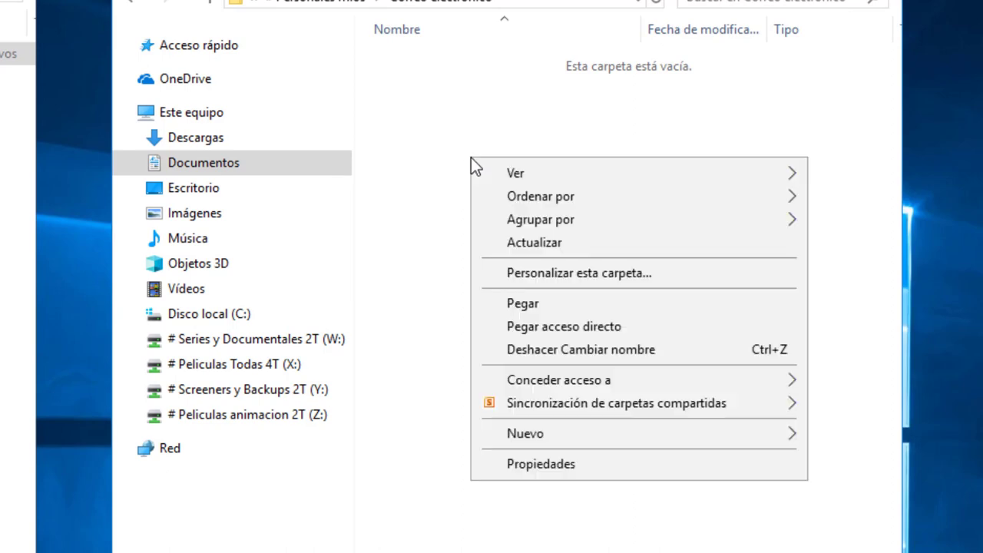
pyautogui.click(541, 304)
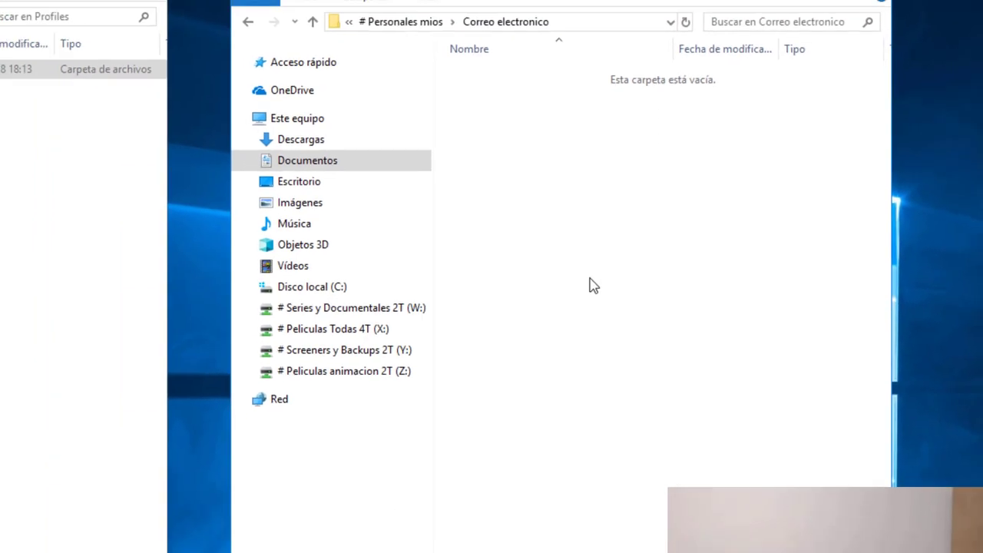